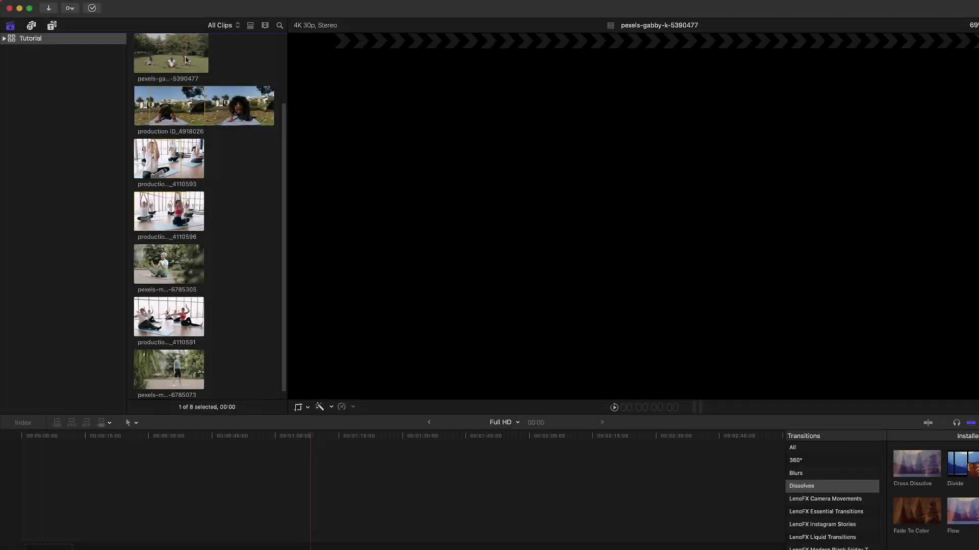
# - Mark favorite ranges on the outdoor, production ID_4918026, and remaining indoor yoga clips
pyautogui.click(185, 60)
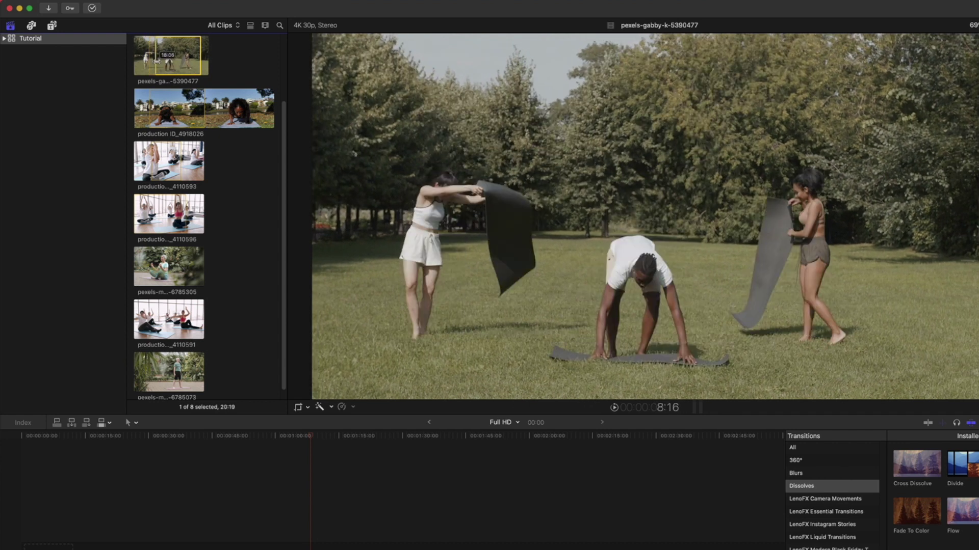
pyautogui.click(164, 55)
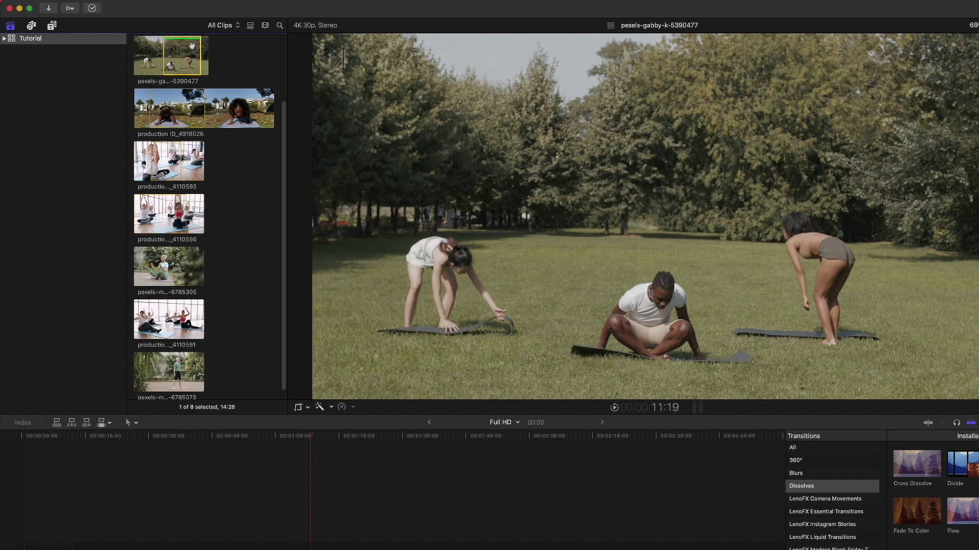
pyautogui.click(222, 97)
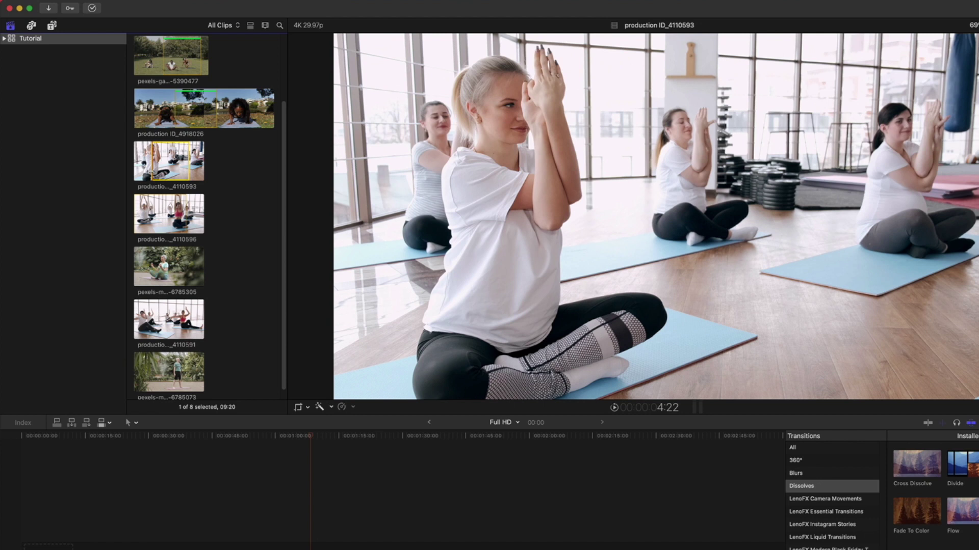
pyautogui.click(193, 212)
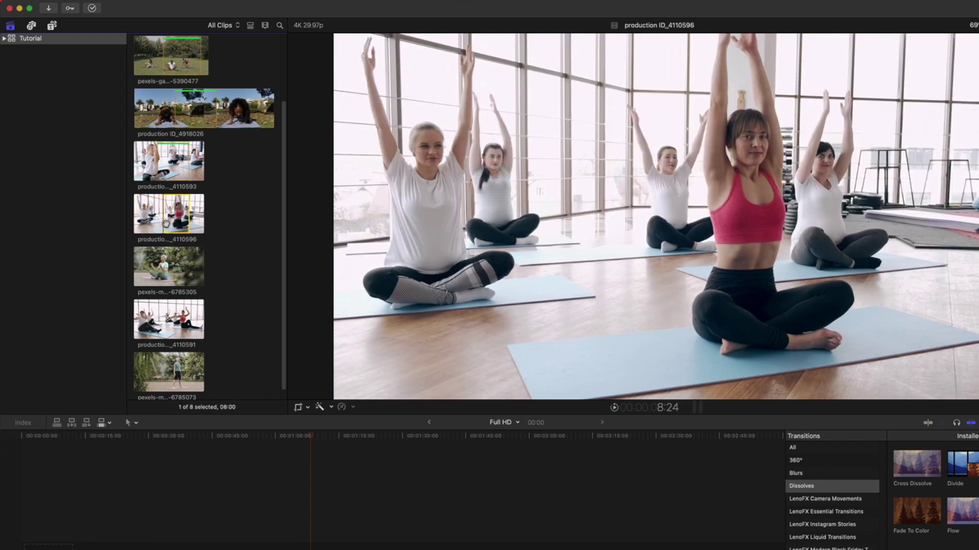
pyautogui.click(168, 268)
pyautogui.scroll(-1, 169, 229)
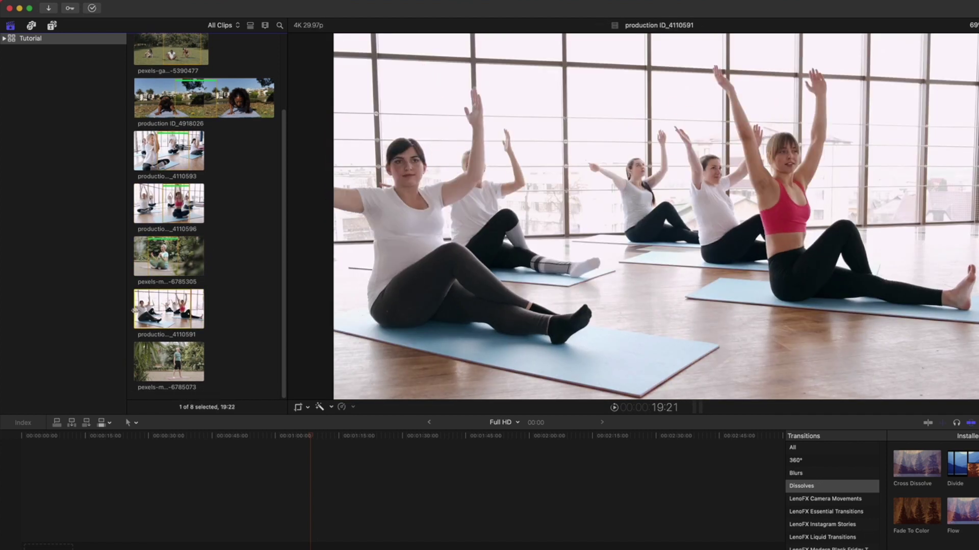
pyautogui.click(195, 361)
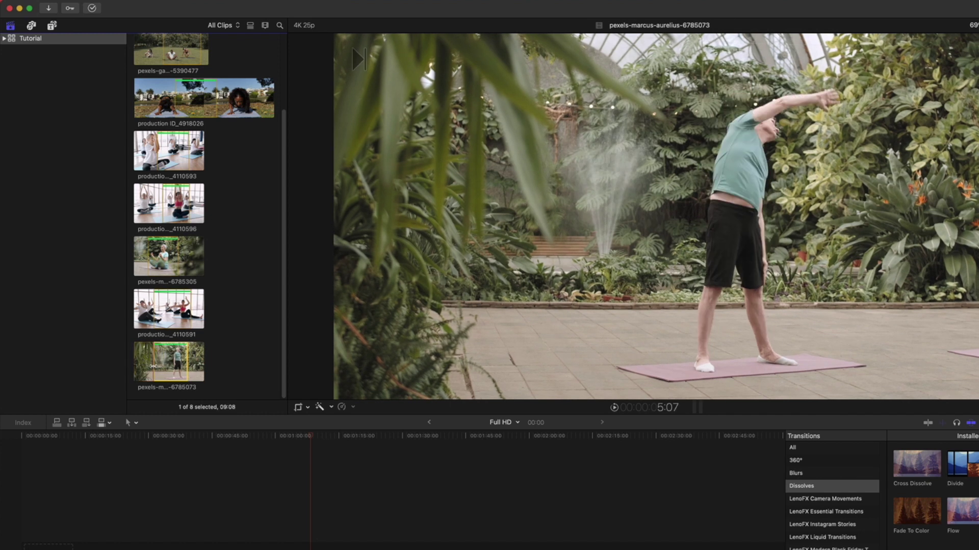
pyautogui.scroll(3, 204, 217)
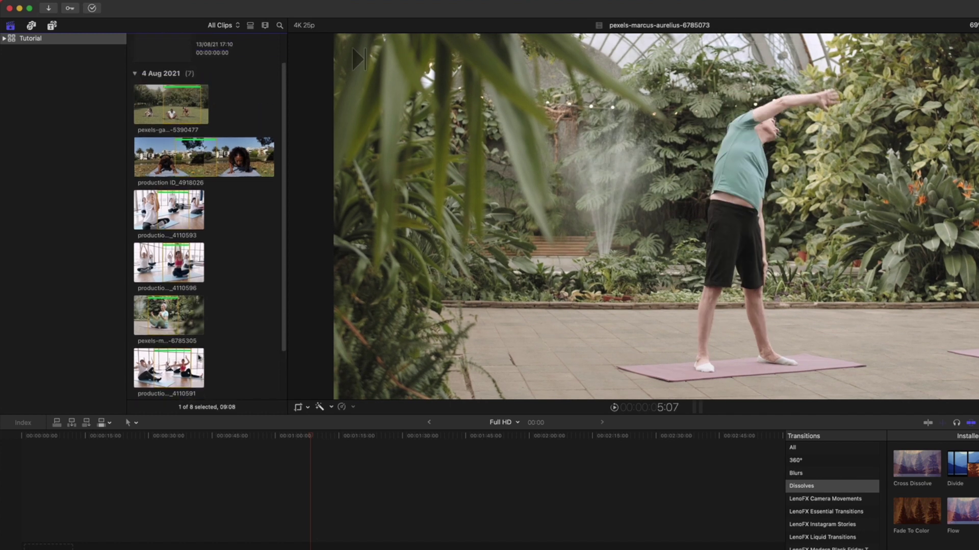
# - Switch the browser filter from All Clips to Favorites
pyautogui.click(222, 26)
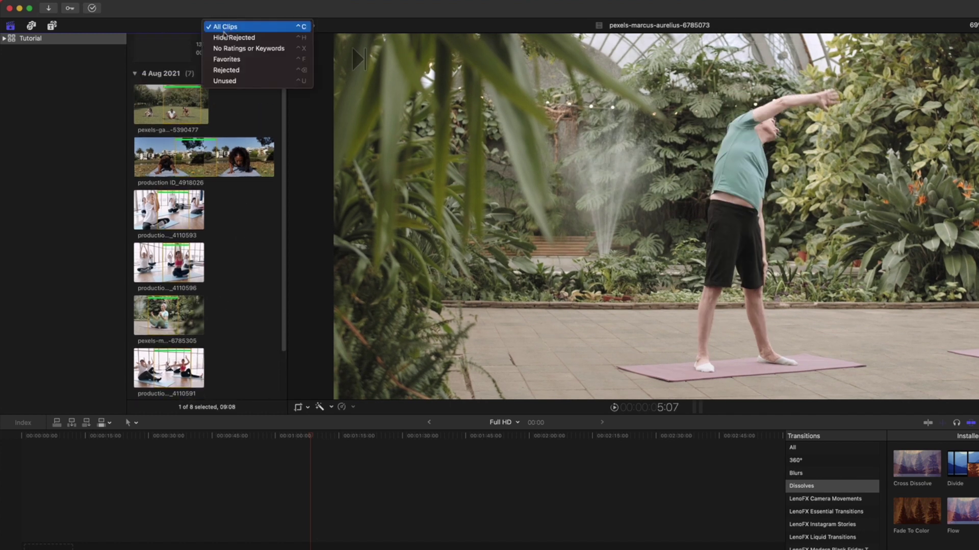
pyautogui.click(227, 59)
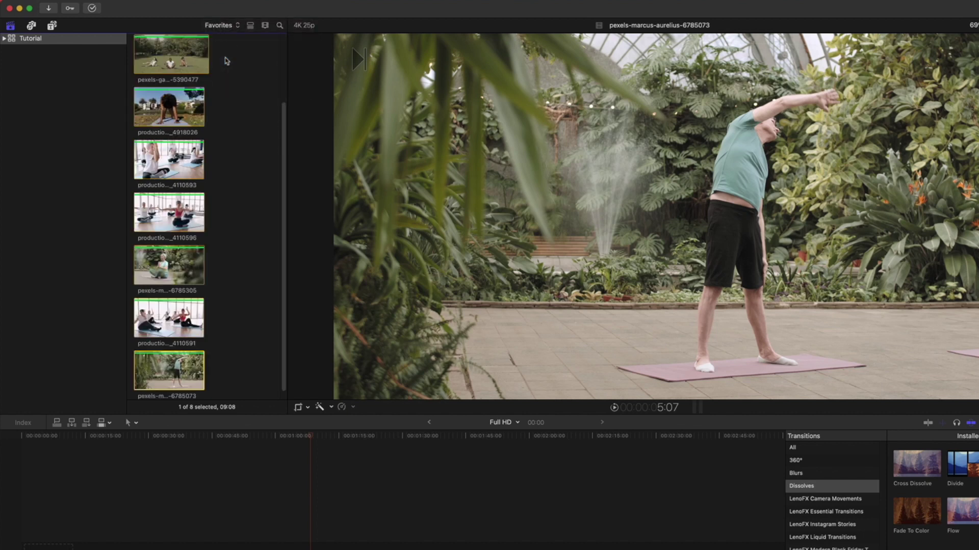
pyautogui.moveTo(283, 148); pyautogui.dragTo(279, 91)
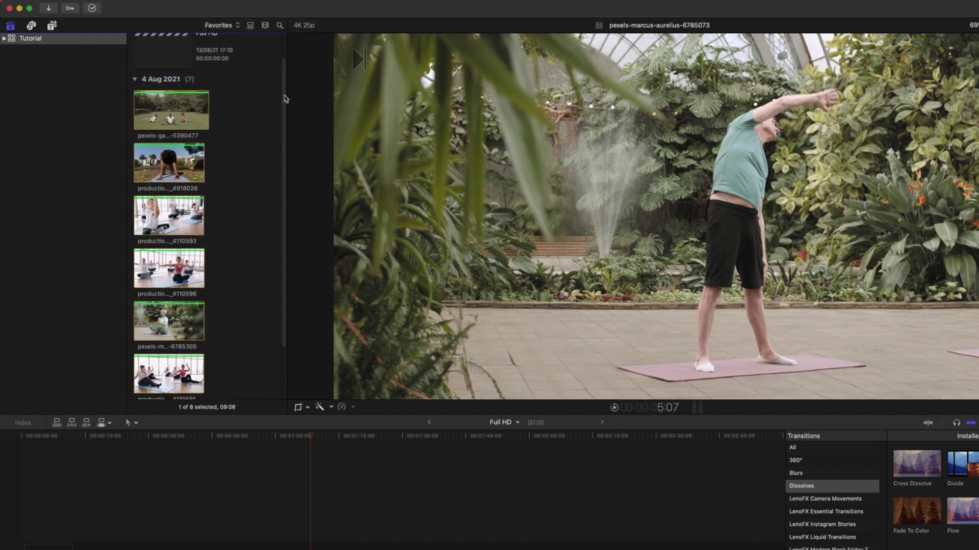
pyautogui.scroll(-2, 280, 90)
pyautogui.scroll(-2, 275, 120)
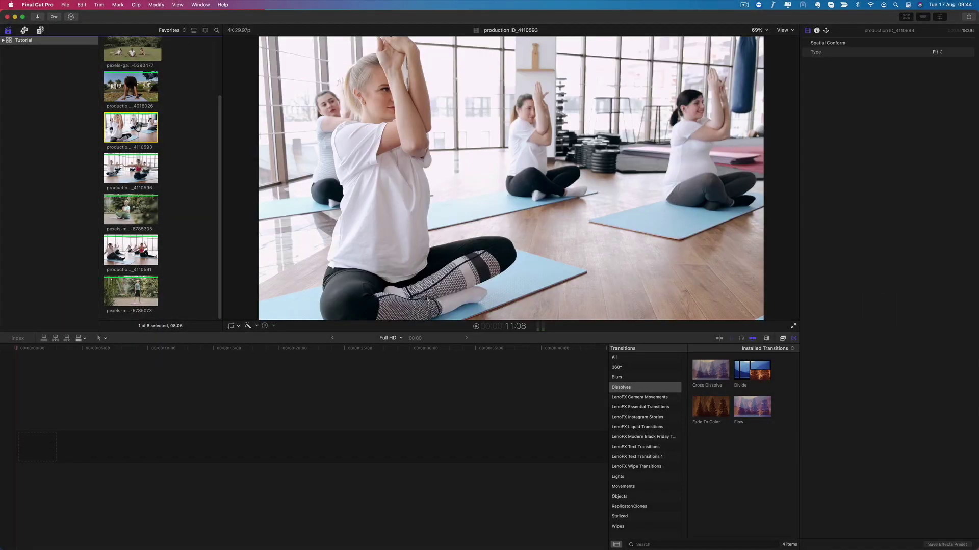
# - Append three indoor favorites, ending with production ID_4110591, to the timeline
pyautogui.press('e')
pyautogui.press('Down')
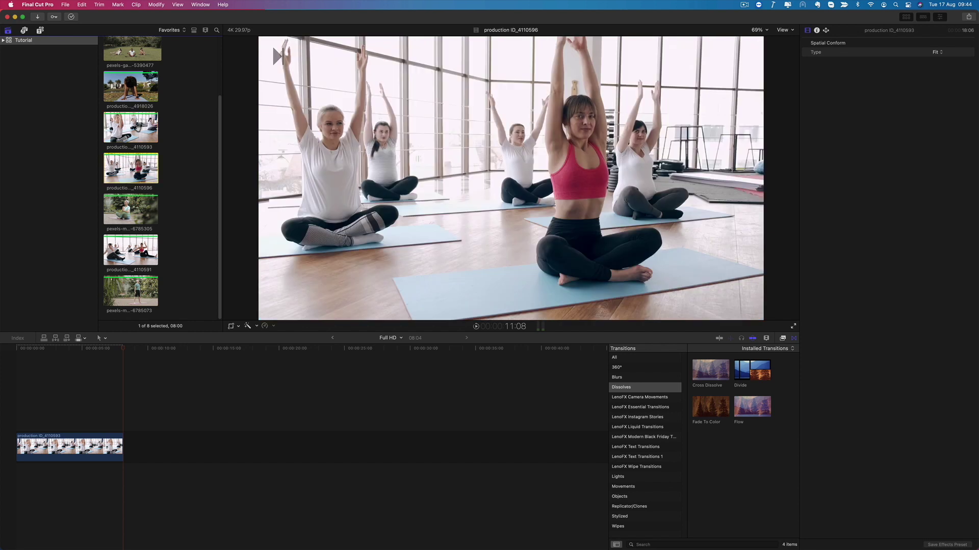
pyautogui.press('e')
pyautogui.press('Down')
pyautogui.press('Down')
pyautogui.press('e')
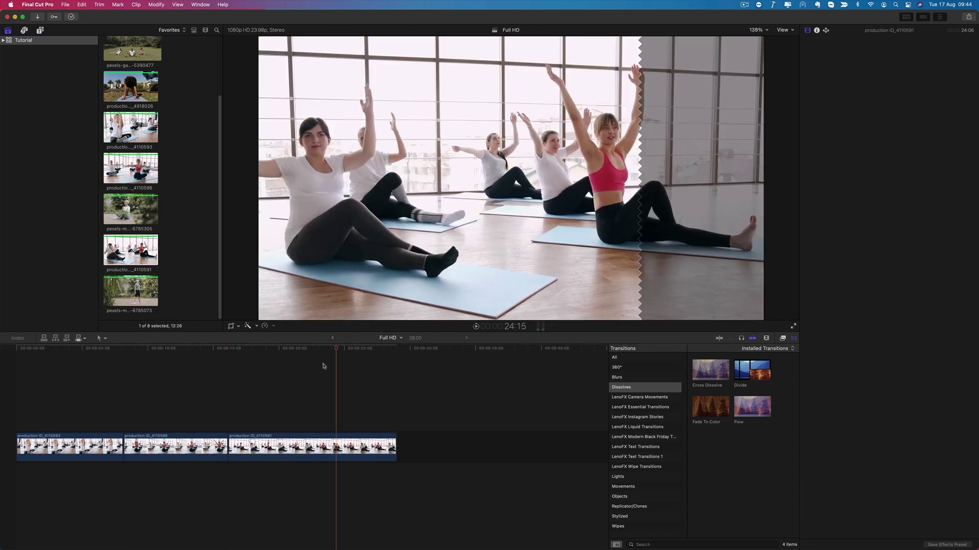
# - Select the three timeline clips and nest them into a compound clip with Option-G
pyautogui.click(155, 382)
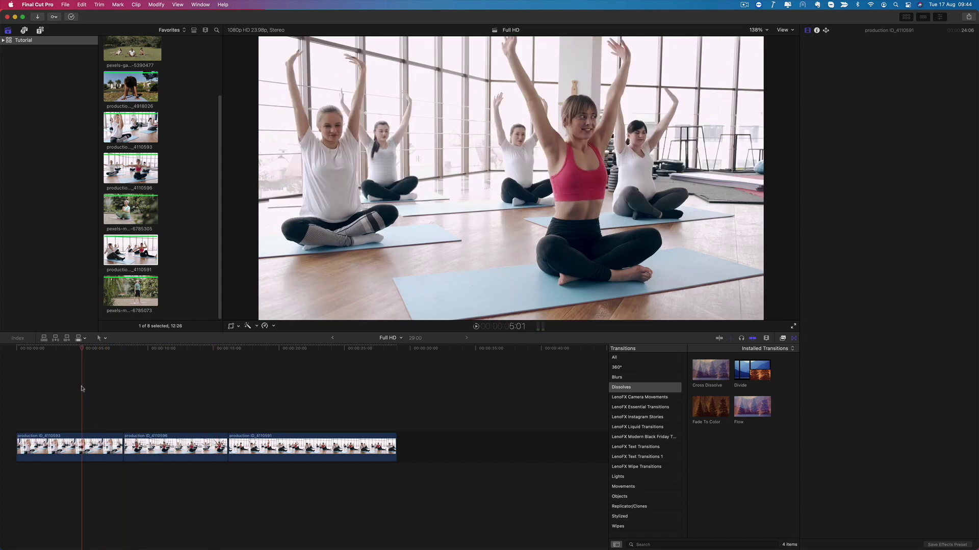
pyautogui.click(81, 402)
pyautogui.moveTo(93, 406)
pyautogui.mouseDown()
pyautogui.moveTo(306, 490)
pyautogui.moveTo(291, 475)
pyautogui.mouseUp()
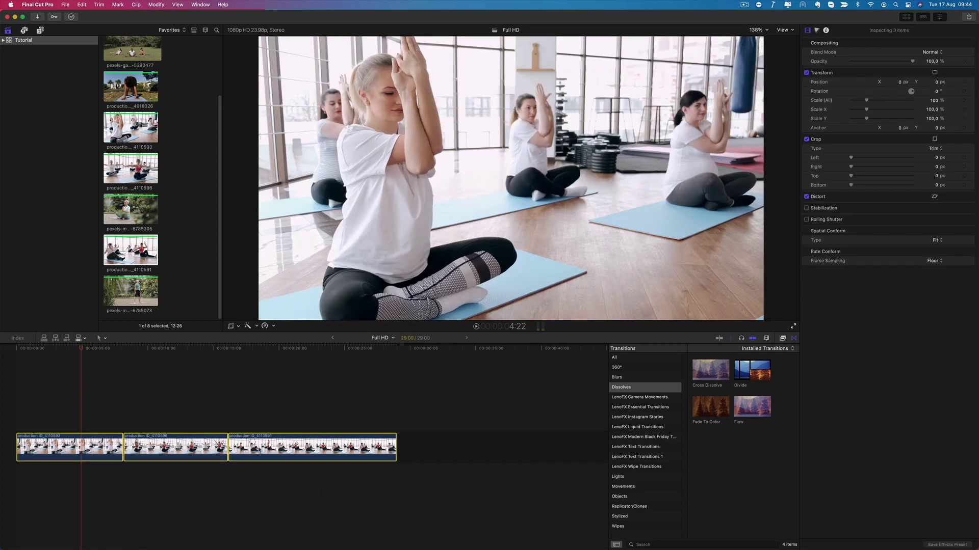
pyautogui.hotkey('alt', 'g')
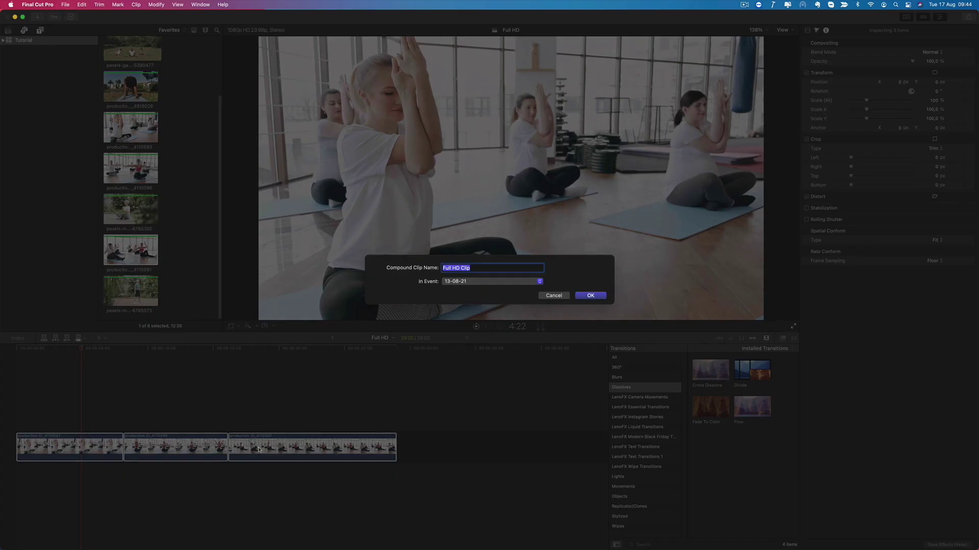
pyautogui.press('Return')
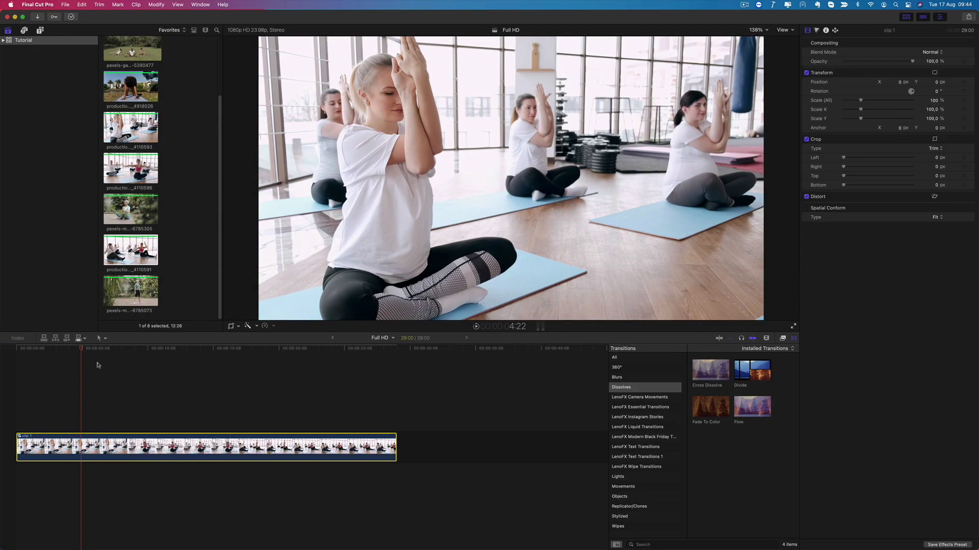
# - Apply the Colorize effect to the compound clip with Remap White set to yellow
pyautogui.press('super+5')
pyautogui.click(617, 428)
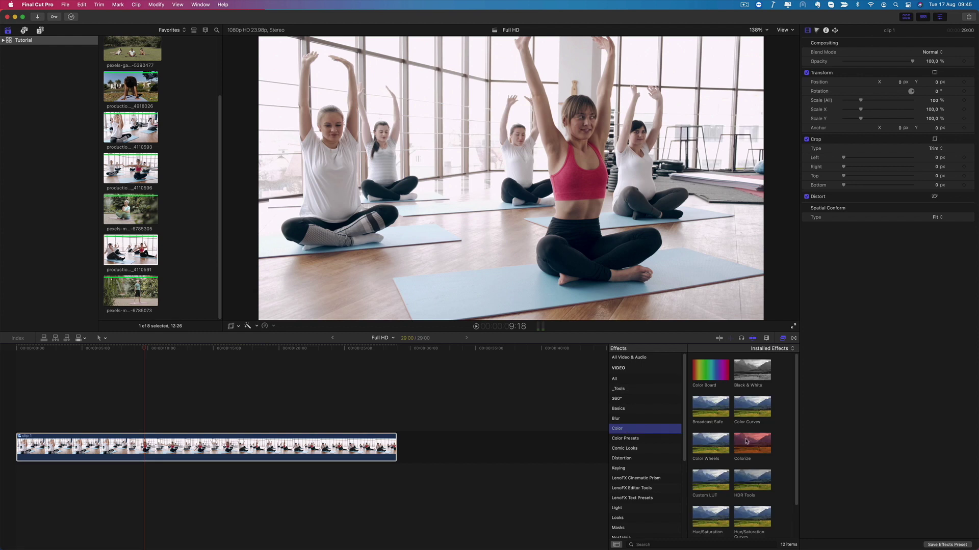
pyautogui.moveTo(752, 444); pyautogui.dragTo(298, 447)
pyautogui.click(930, 71)
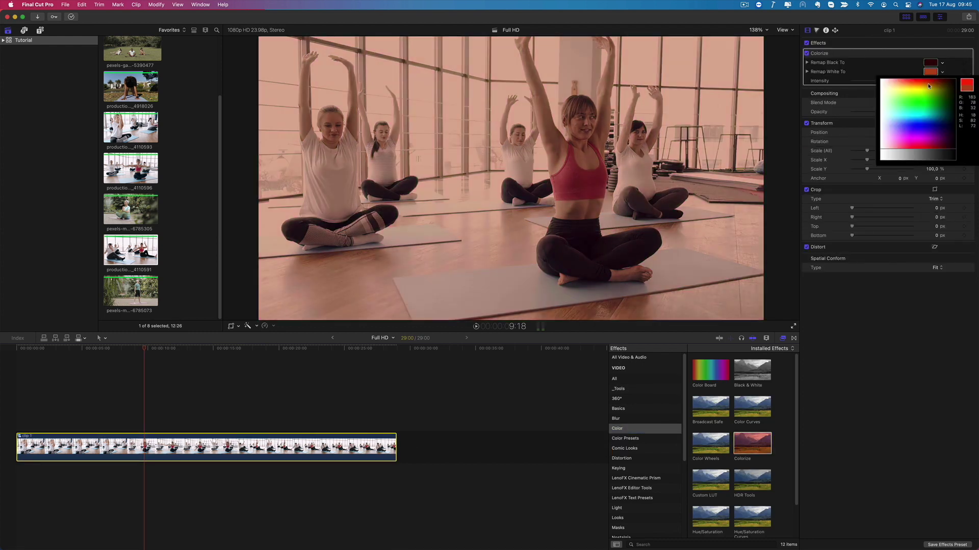
pyautogui.click(915, 88)
pyautogui.click(839, 59)
# - Lower saturation in the Color Board and play back the graded clip from the start
pyautogui.click(816, 30)
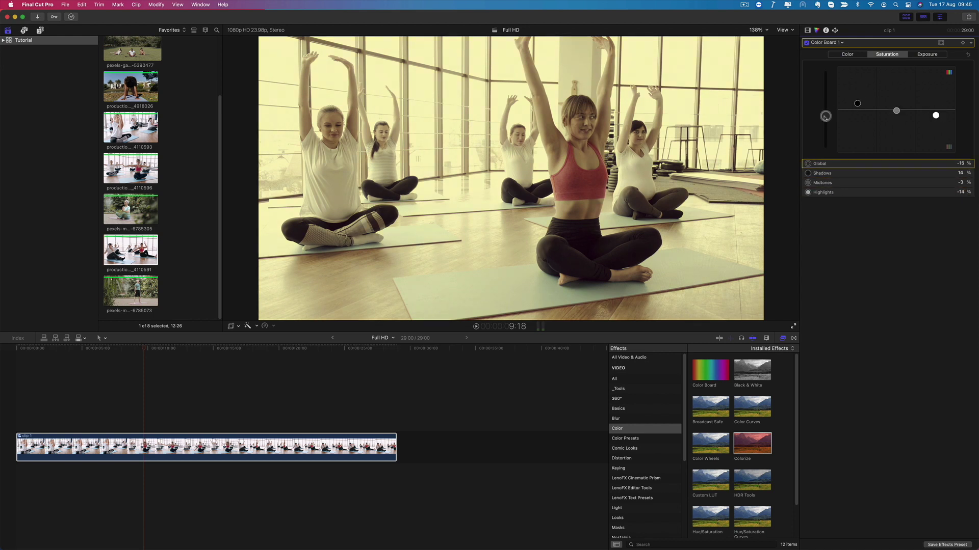
pyautogui.press('space')
pyautogui.press('Home')
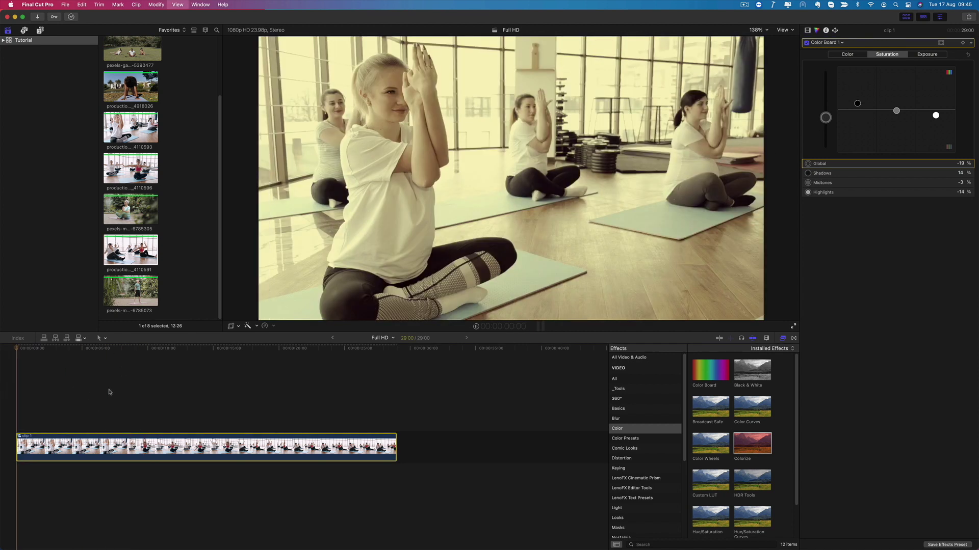